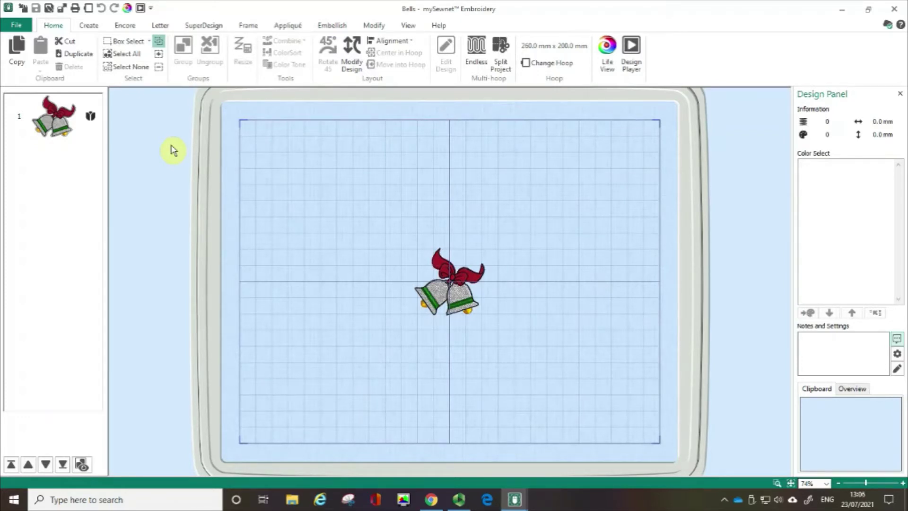
Step: Shrink the Bells design to about 23 mm, then enlarge it to 133.9 × 115.7 mm
{"action": "left_click", "coordinate": [445, 284]}
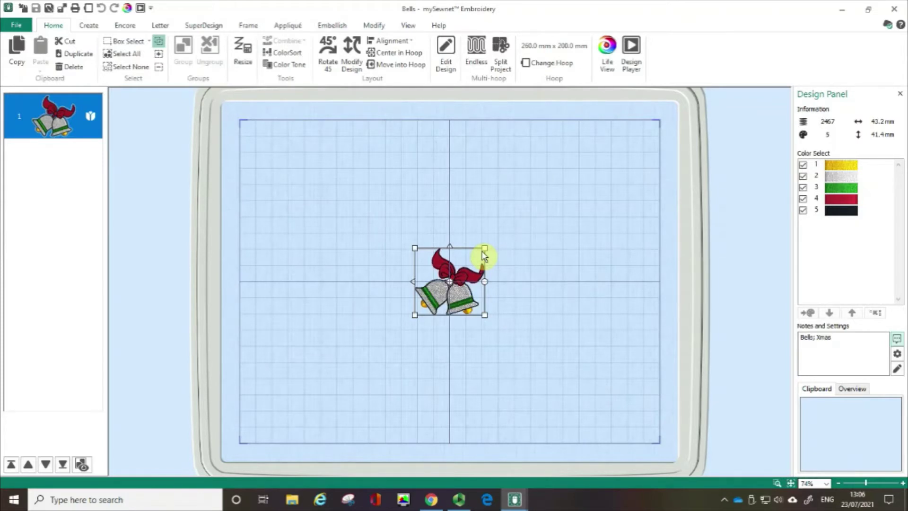
{"action": "left_click", "coordinate": [485, 256]}
{"action": "left_click_drag", "start_coordinate": [484, 252], "coordinate": [450, 284]}
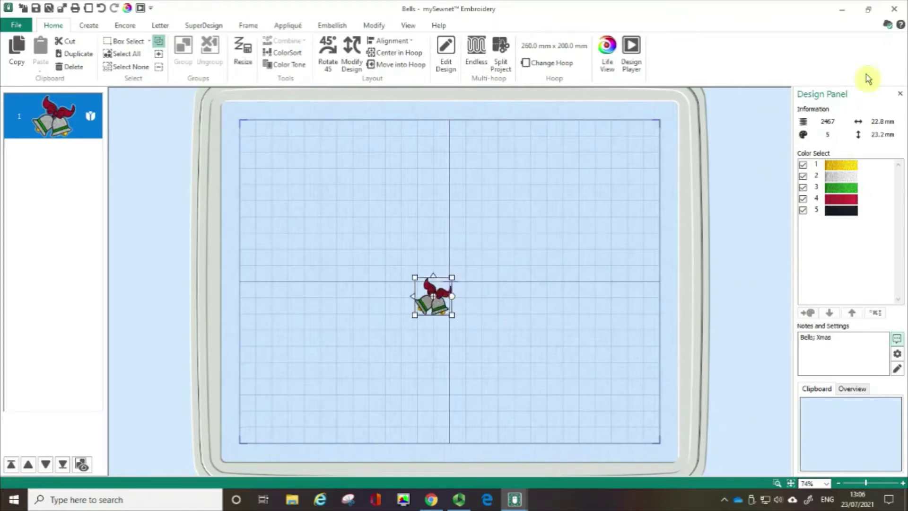
{"action": "left_click", "coordinate": [830, 128]}
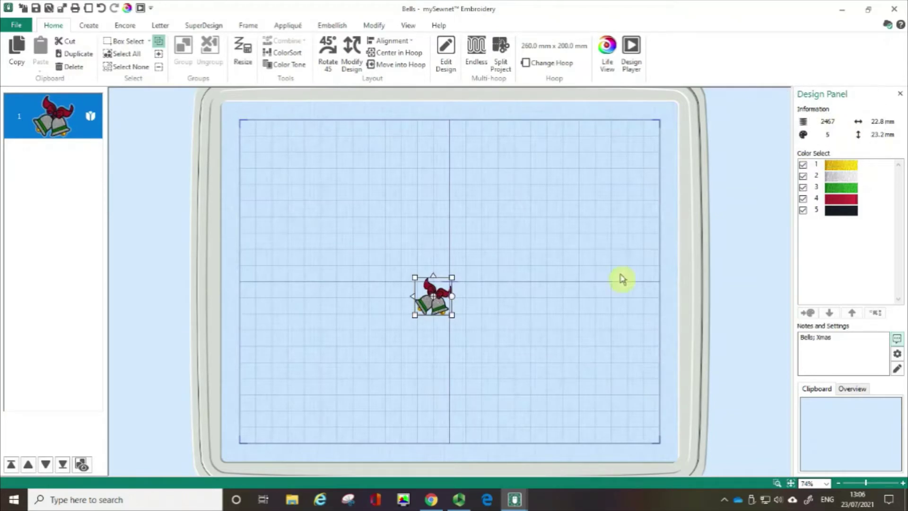
{"action": "left_click_drag", "start_coordinate": [453, 278], "coordinate": [634, 132]}
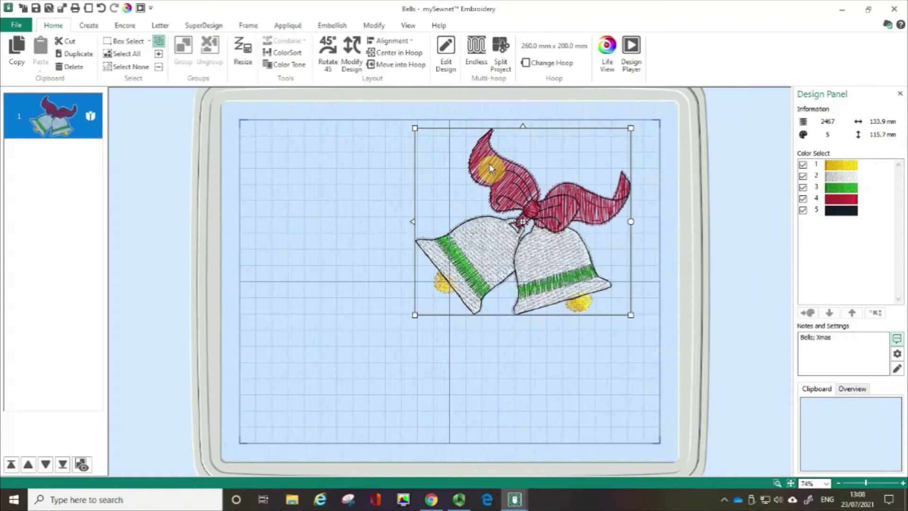
Step: Undo the enlargement, switch on Resize mode, and shrink the Bells design to about 20 mm
{"action": "left_click", "coordinate": [100, 9]}
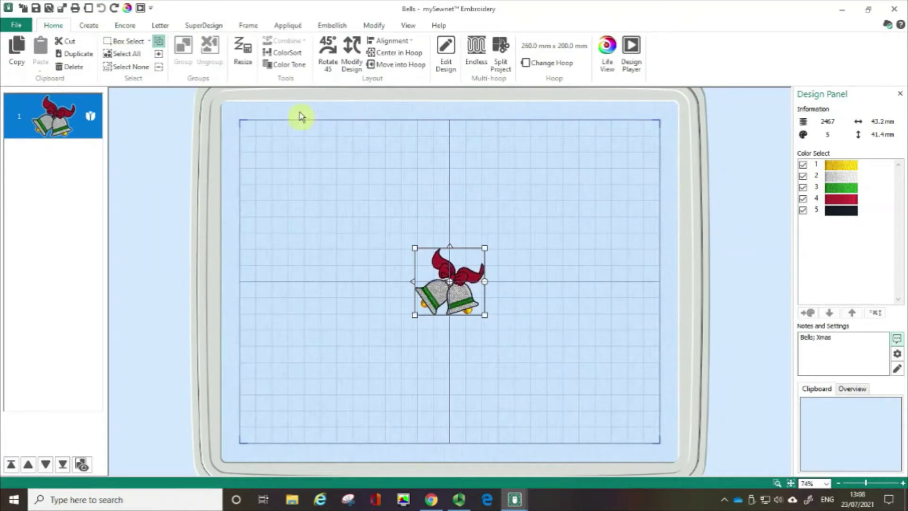
{"action": "left_click", "coordinate": [240, 63]}
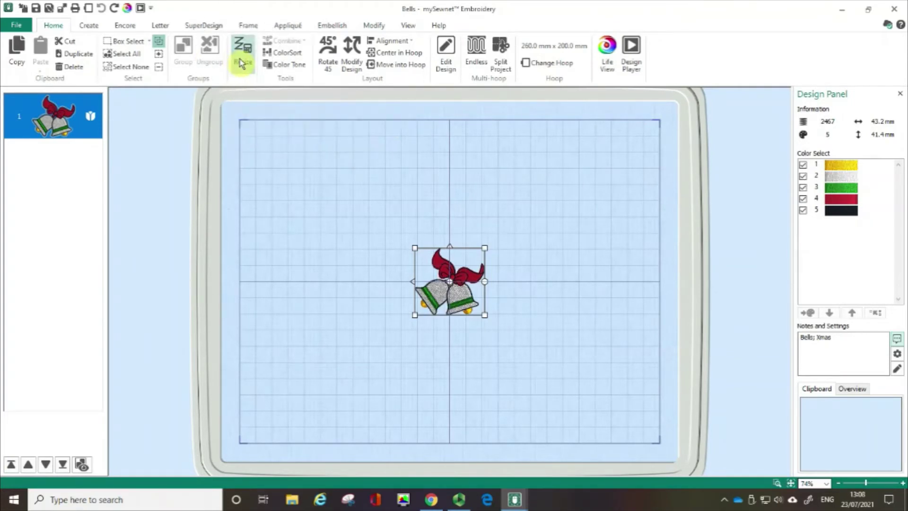
{"action": "left_click", "coordinate": [486, 250]}
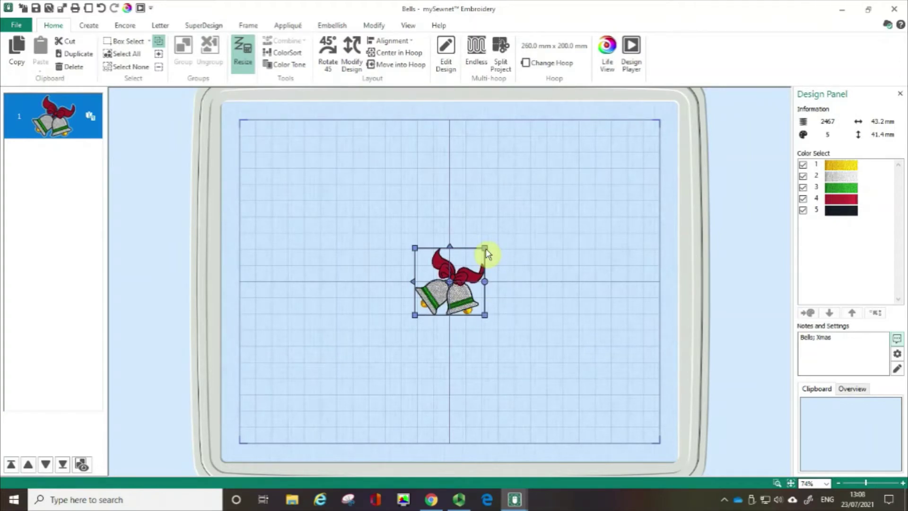
{"action": "left_click", "coordinate": [823, 124]}
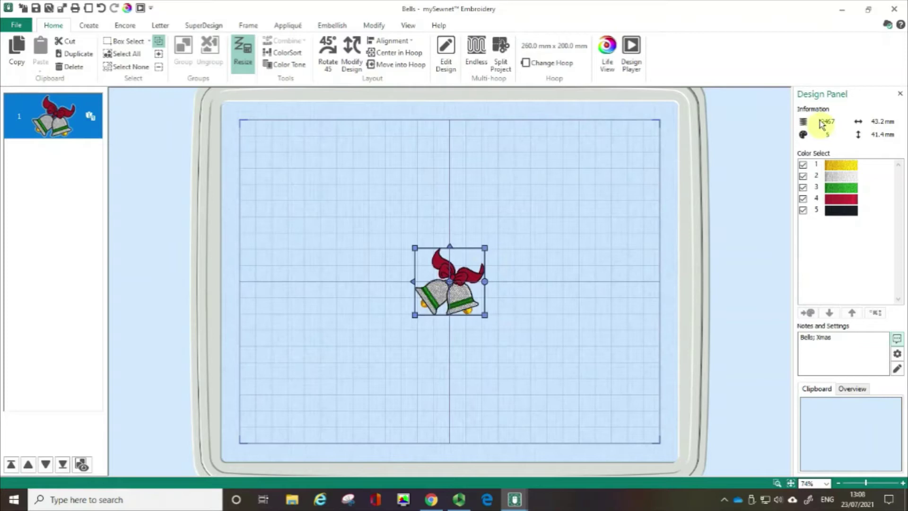
{"action": "left_click", "coordinate": [486, 250]}
{"action": "left_click_drag", "start_coordinate": [488, 253], "coordinate": [449, 281]}
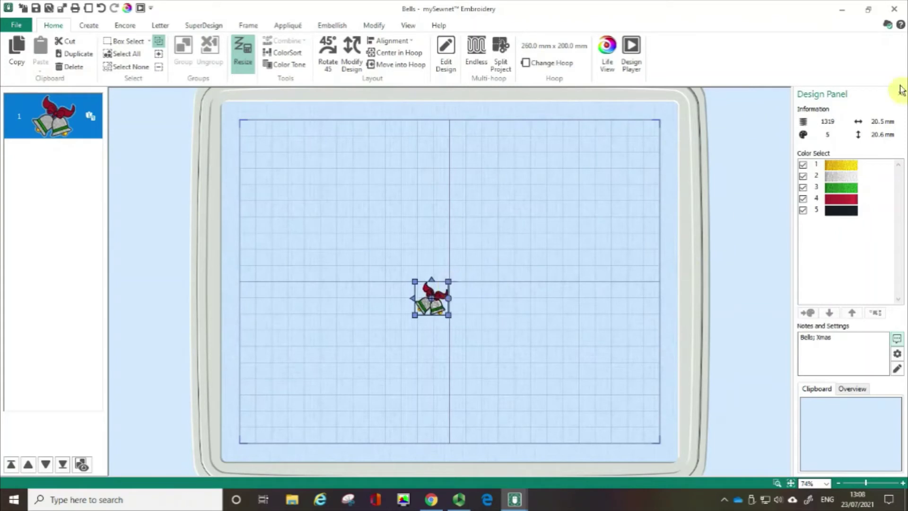
Step: Enlarge the Bells design to 143.3 × 119.7 mm, raising it to 18383 stitches
{"action": "left_click", "coordinate": [829, 126]}
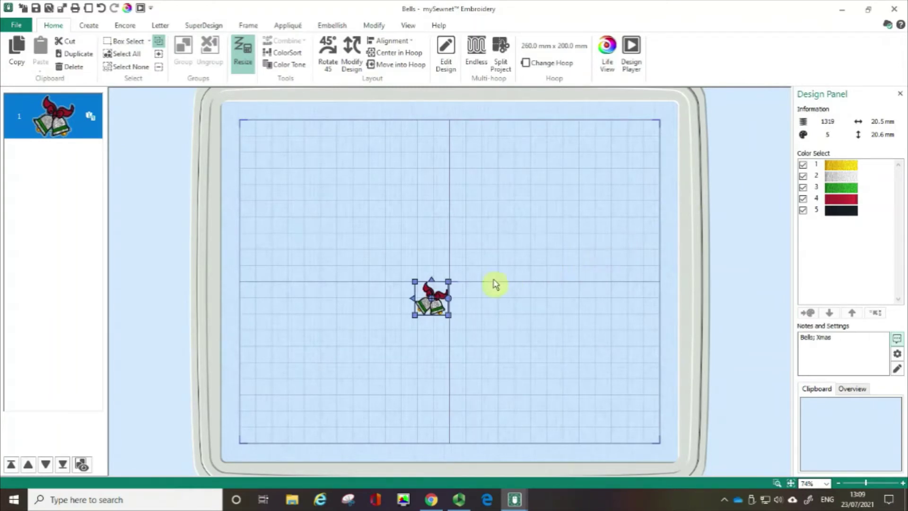
{"action": "left_click_drag", "start_coordinate": [449, 283], "coordinate": [647, 124]}
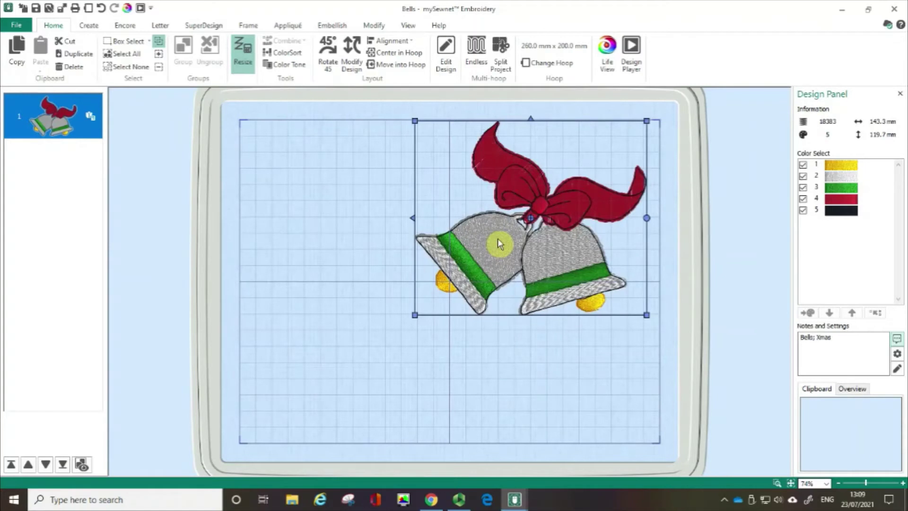
{"action": "left_click", "coordinate": [477, 174]}
{"action": "left_click", "coordinate": [477, 174]}
{"action": "left_click", "coordinate": [571, 187]}
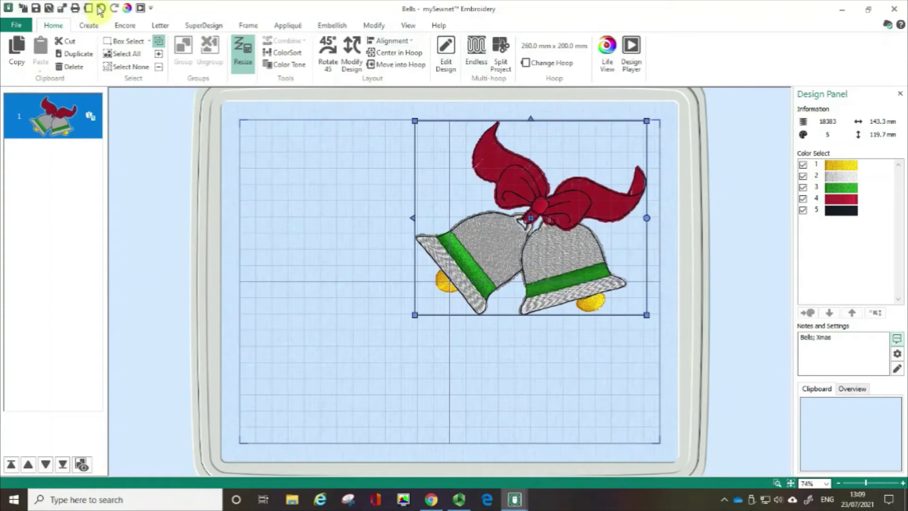
Step: Undo, try enlarging to about 61 mm wide, then undo back to 43.2 × 41.4 mm
{"action": "left_click", "coordinate": [101, 8]}
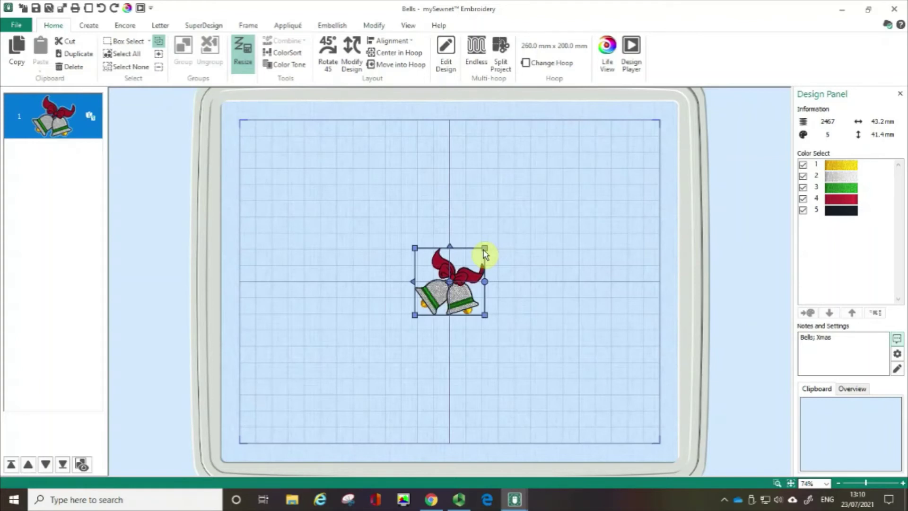
{"action": "left_click_drag", "start_coordinate": [483, 251], "coordinate": [519, 223]}
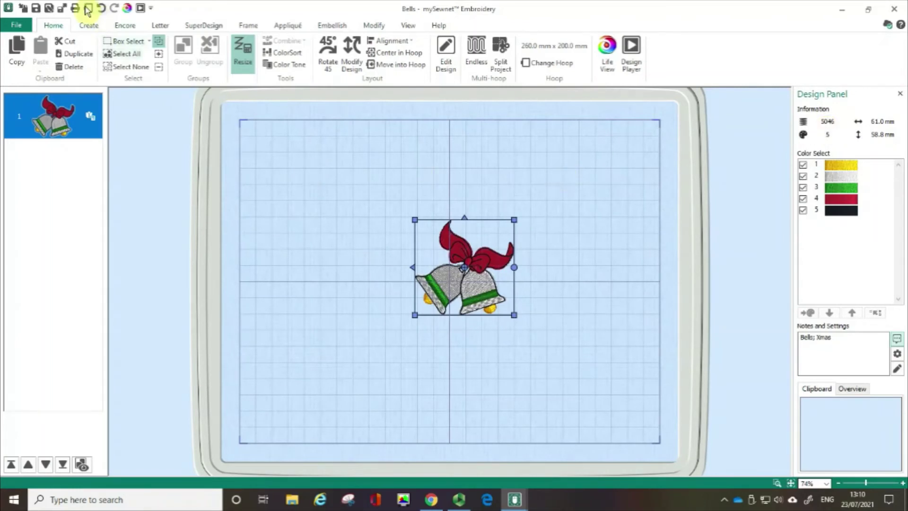
{"action": "left_click", "coordinate": [102, 10]}
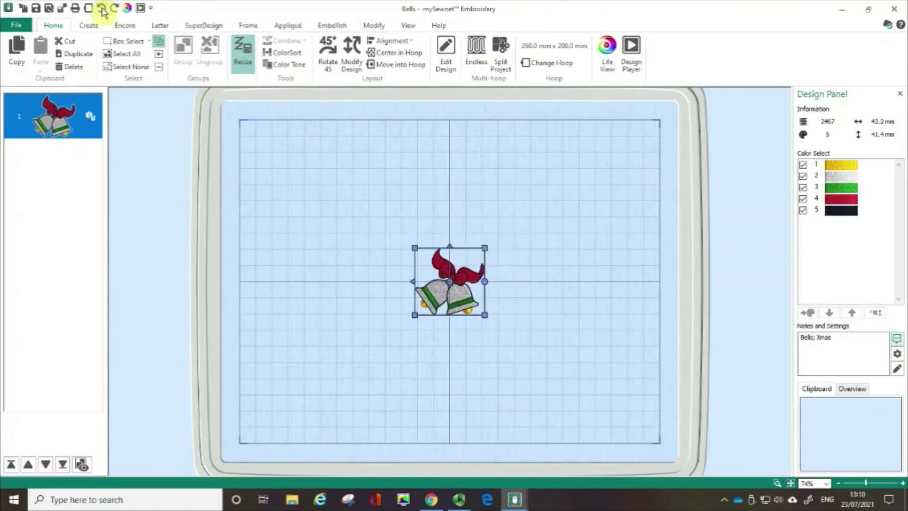
Step: Scale the Bells design proportionally to 115% in Modify Design, giving 49.3 × 47.3 mm and 3593 stitches
{"action": "left_click", "coordinate": [356, 56]}
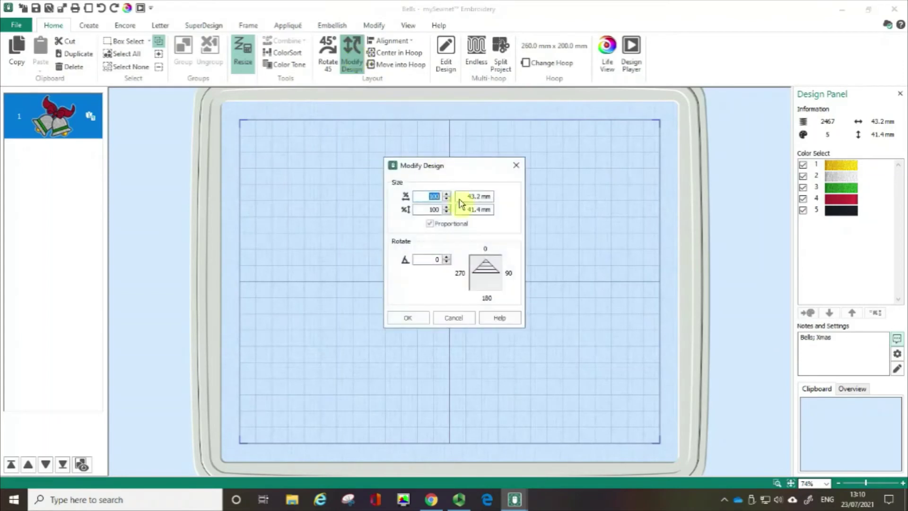
{"action": "left_click", "coordinate": [447, 195]}
{"action": "left_click", "coordinate": [447, 195]}
{"action": "left_click", "coordinate": [447, 195]}
{"action": "left_click", "coordinate": [447, 195]}
{"action": "left_click", "coordinate": [447, 194]}
{"action": "left_click", "coordinate": [447, 194]}
{"action": "left_click", "coordinate": [448, 194]}
{"action": "left_click", "coordinate": [447, 194]}
{"action": "left_click", "coordinate": [448, 194]}
{"action": "left_click", "coordinate": [447, 194]}
{"action": "left_click", "coordinate": [448, 194]}
{"action": "left_click", "coordinate": [448, 194]}
{"action": "left_click", "coordinate": [448, 194]}
{"action": "left_click", "coordinate": [448, 194]}
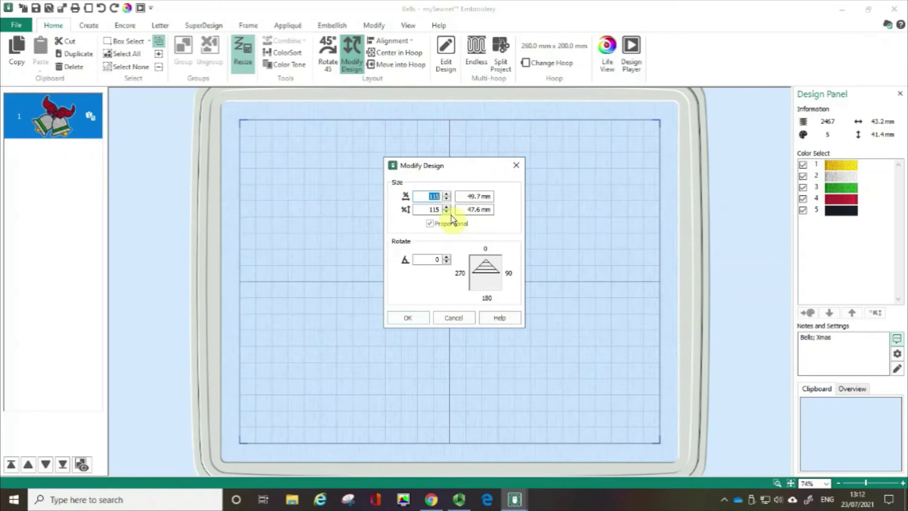
{"action": "left_click", "coordinate": [436, 268]}
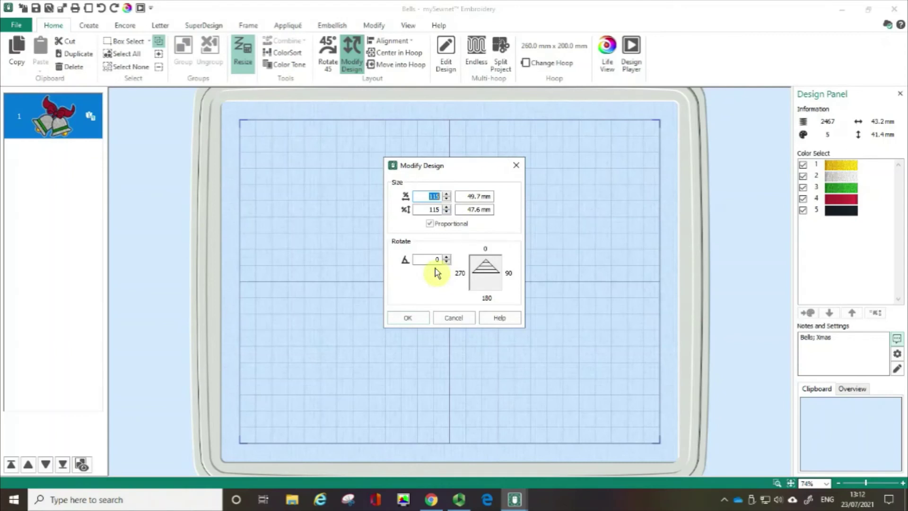
{"action": "left_click", "coordinate": [409, 320]}
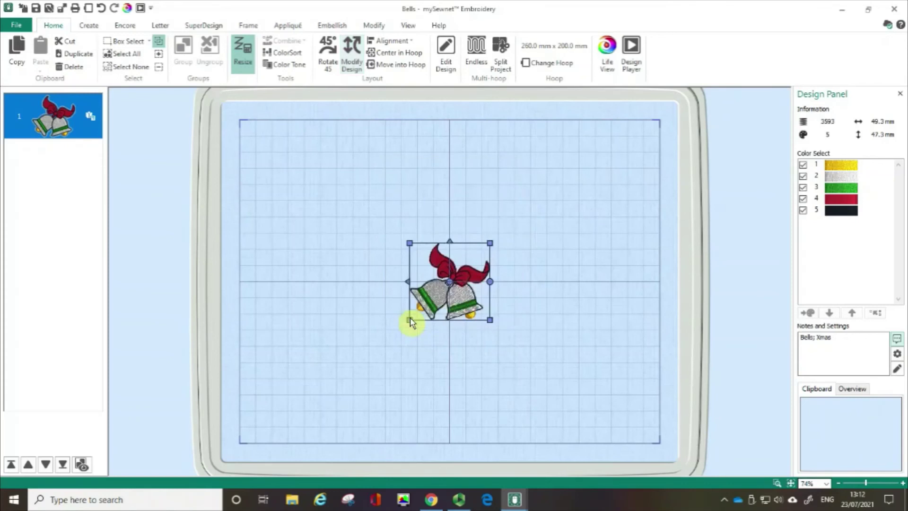
{"action": "left_click", "coordinate": [832, 126]}
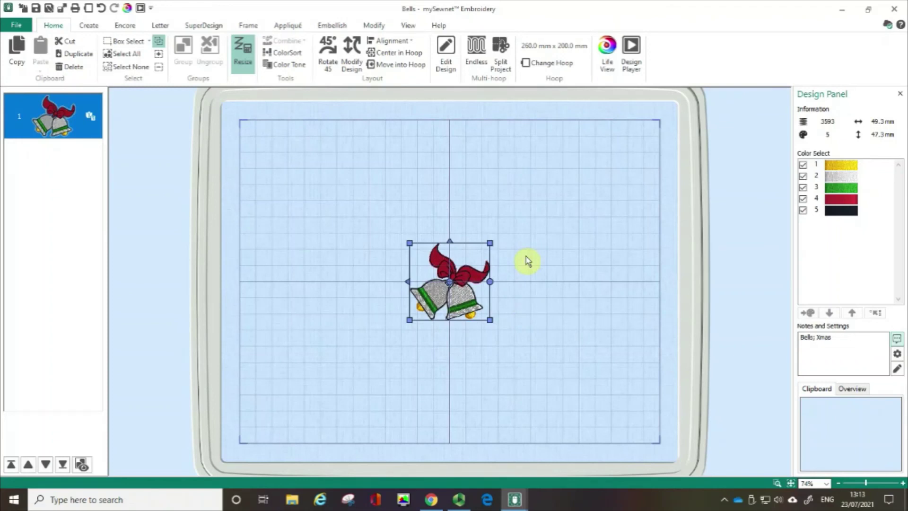
{"action": "left_click", "coordinate": [492, 250]}
{"action": "left_click", "coordinate": [241, 72]}
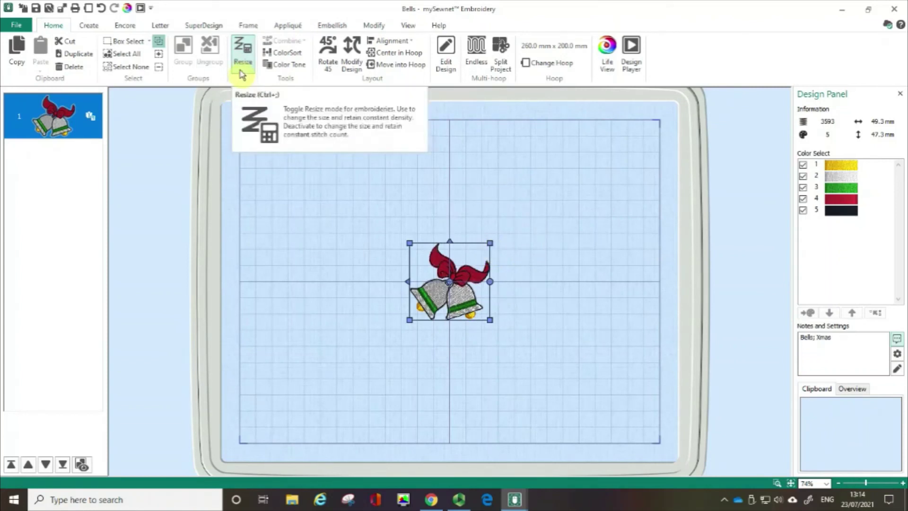